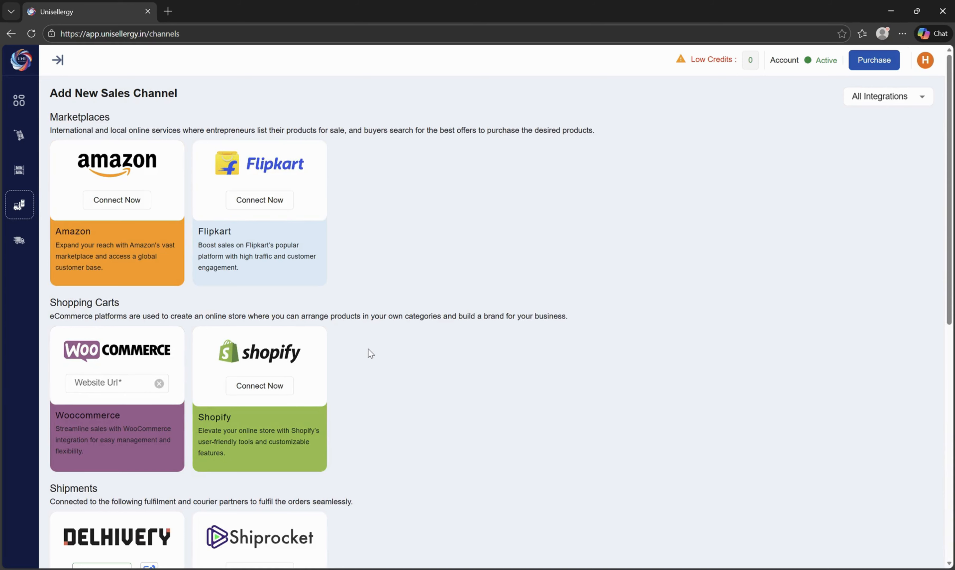
# Filter the sales channel integrations to show only Shipments.
pyautogui.scroll(-5, 485, 391)
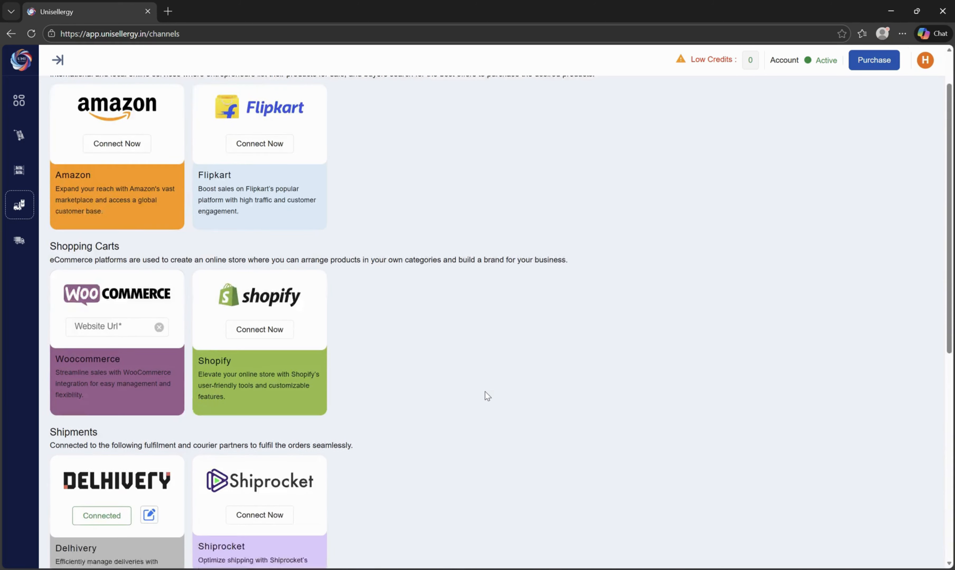
pyautogui.scroll(5, 485, 392)
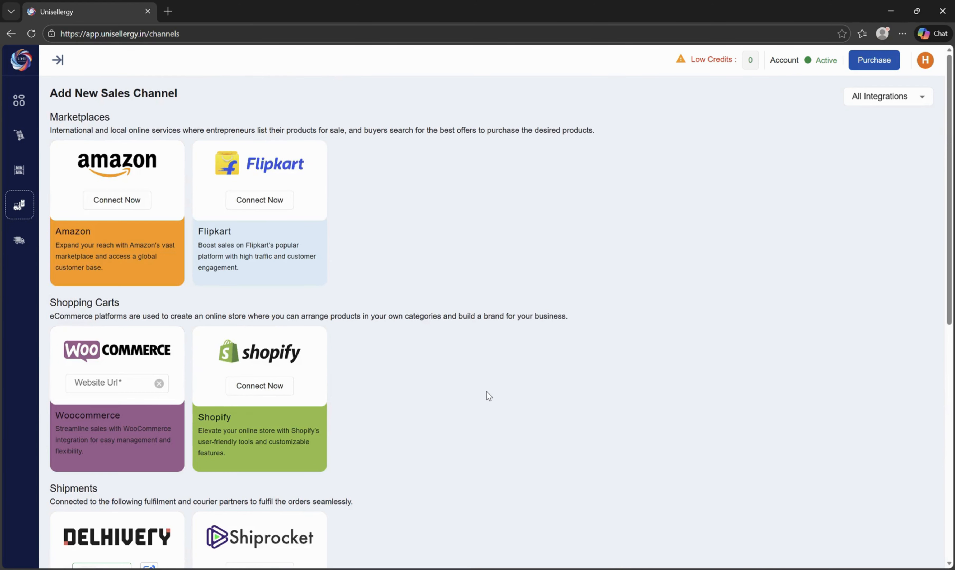
pyautogui.click(870, 97)
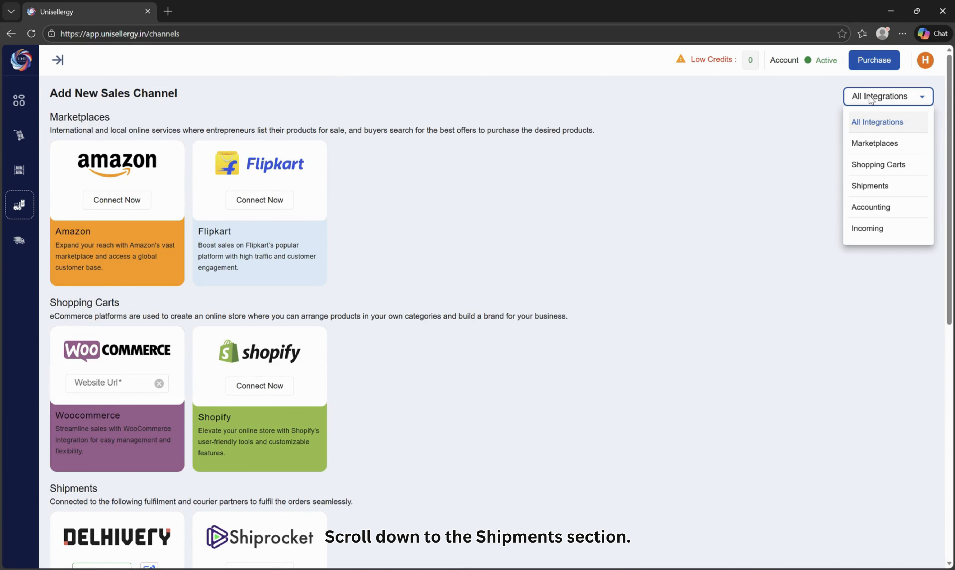
pyautogui.click(870, 186)
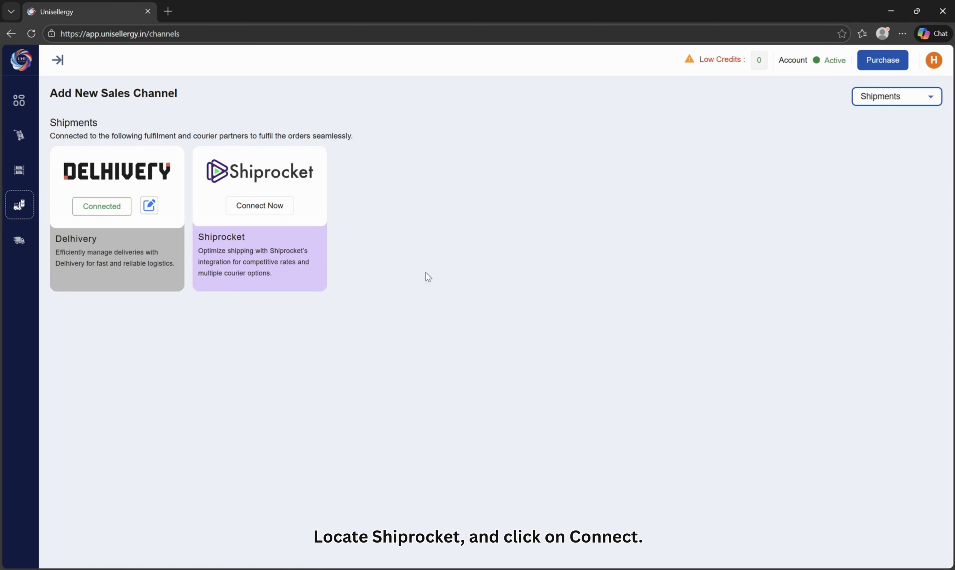
# Open the Shiprocket Connect Now popup and play its integration guide video.
pyautogui.click(266, 208)
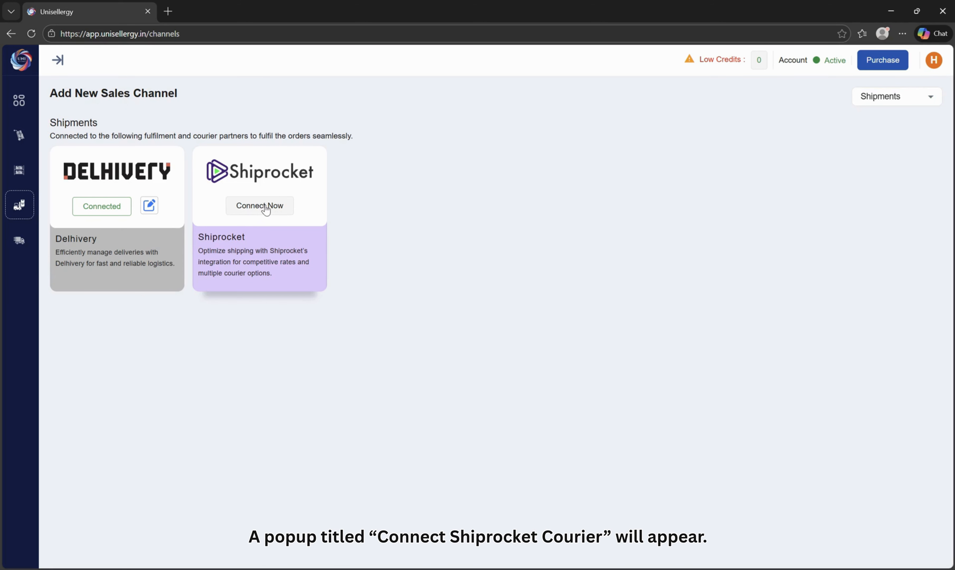
pyautogui.click(266, 209)
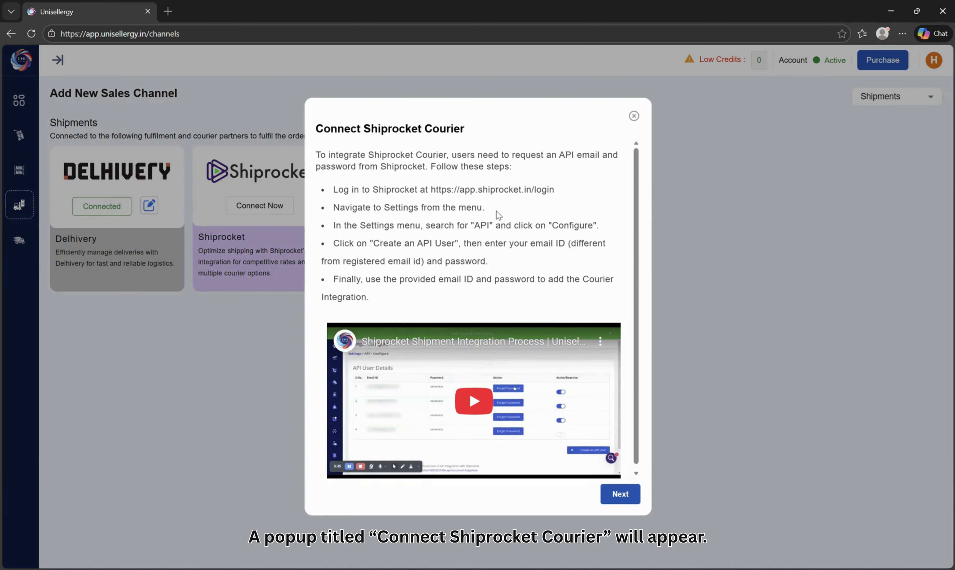
pyautogui.click(472, 395)
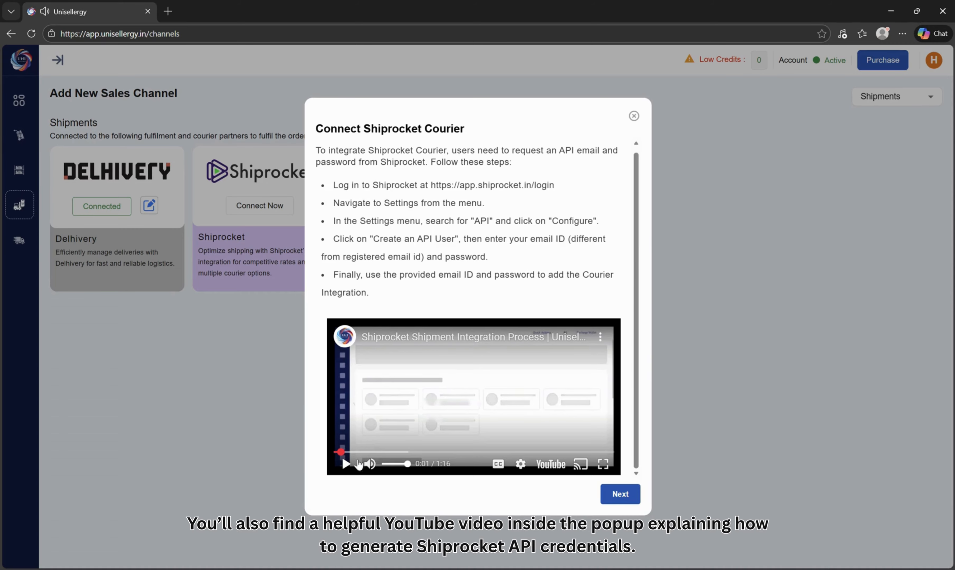
# Follow the Shiprocket login link and sign in with the account email, password and 2FA OTP.
pyautogui.scroll(1, 411, 414)
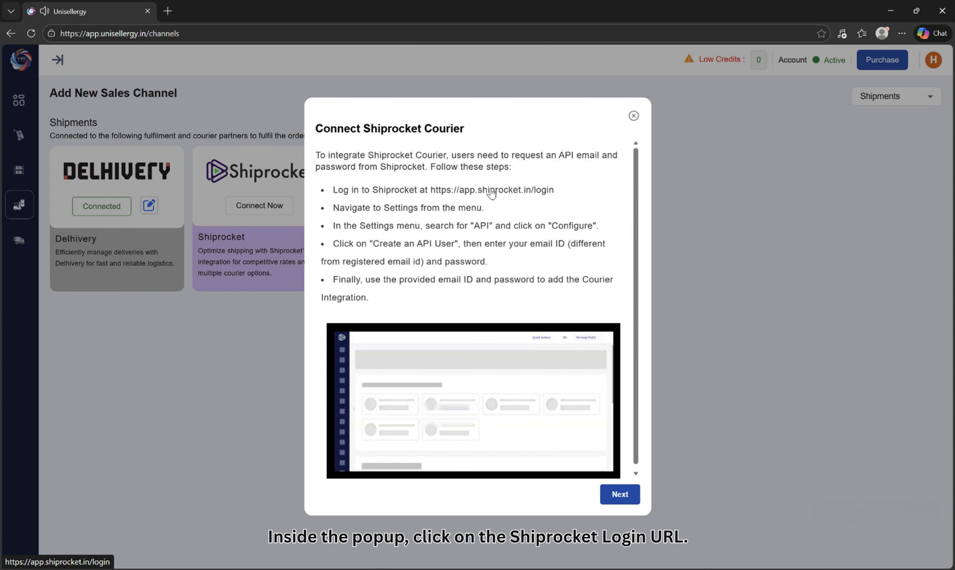
pyautogui.click(492, 191)
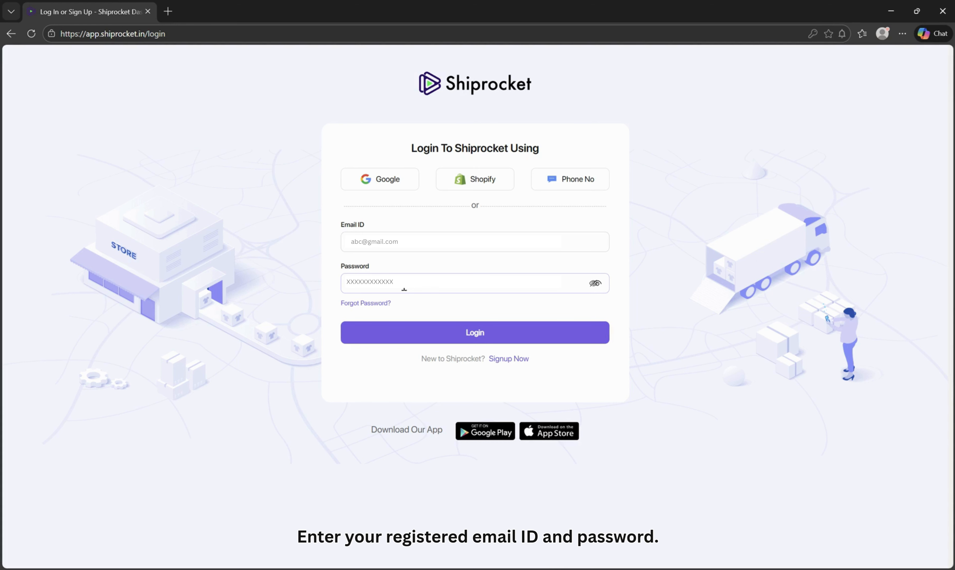
pyautogui.click(432, 329)
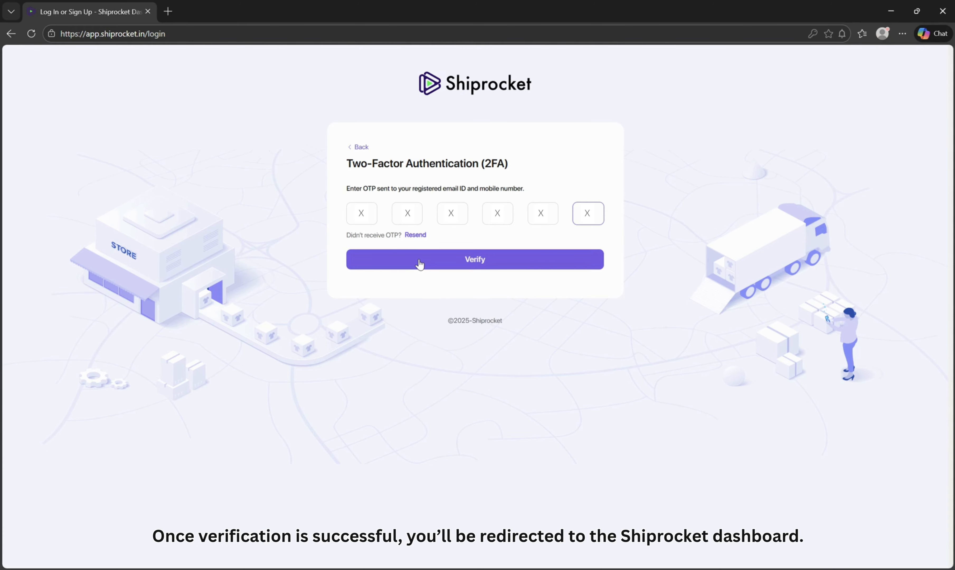
pyautogui.click(419, 264)
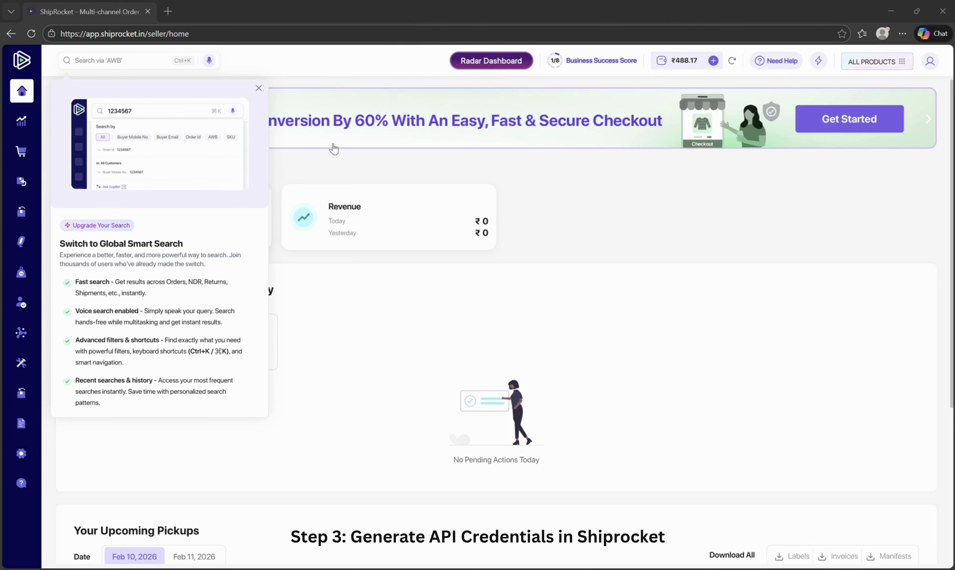
# Dismiss the smart search tip and open Shiprocket Settings from the sidebar.
pyautogui.click(258, 88)
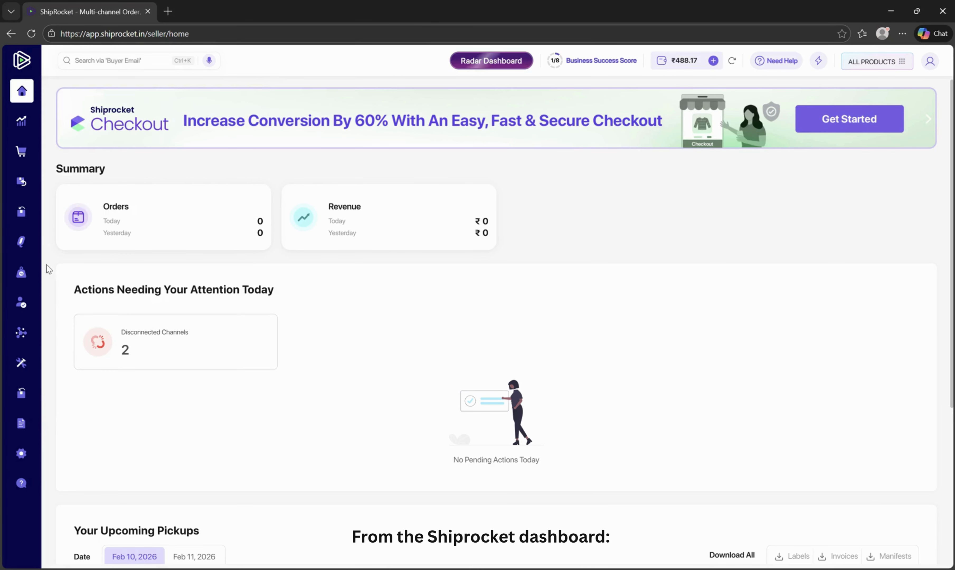
pyautogui.moveTo(35, 182)
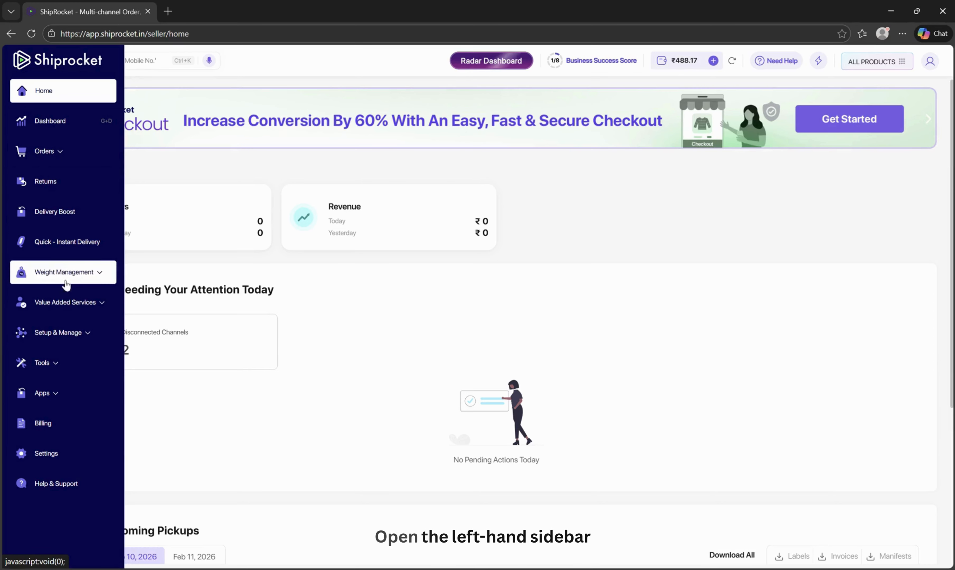
pyautogui.click(53, 451)
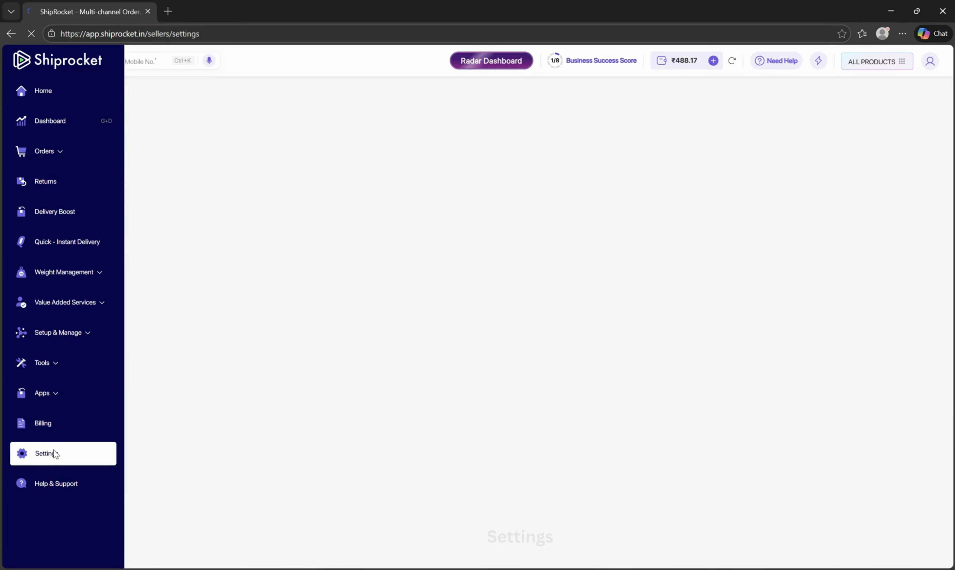
pyautogui.click(102, 175)
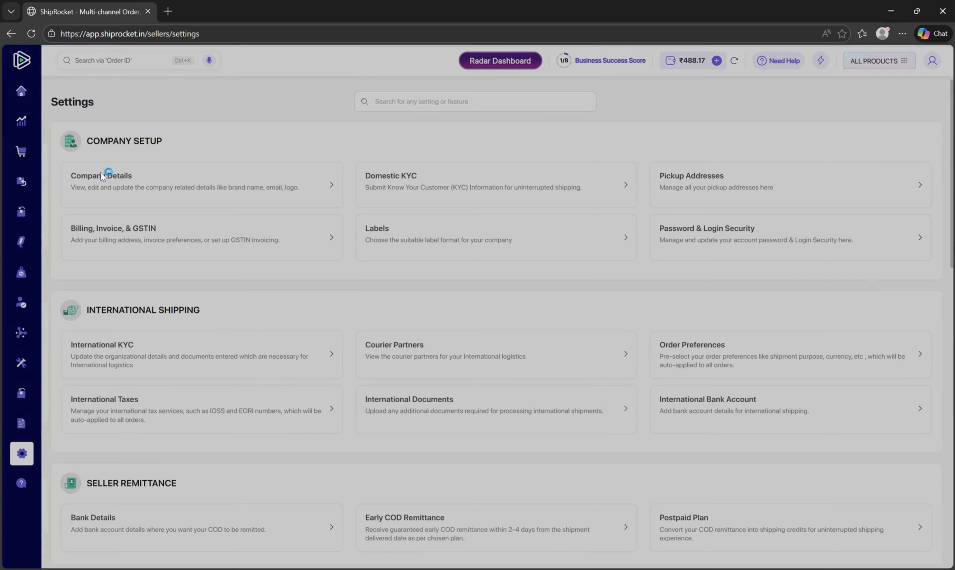
# Open API Users under Additional Settings.
pyautogui.scroll(-18, 628, 315)
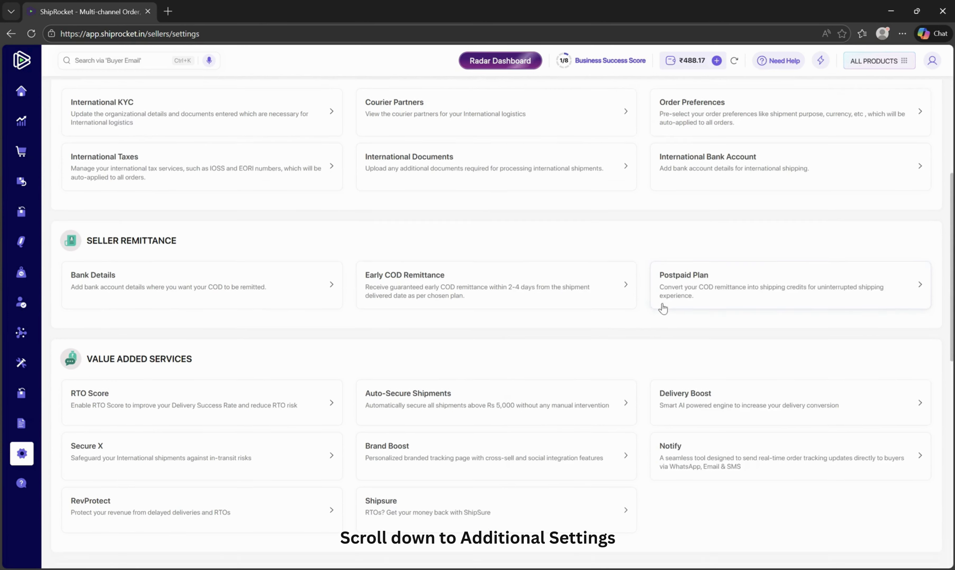
pyautogui.scroll(-2, 587, 326)
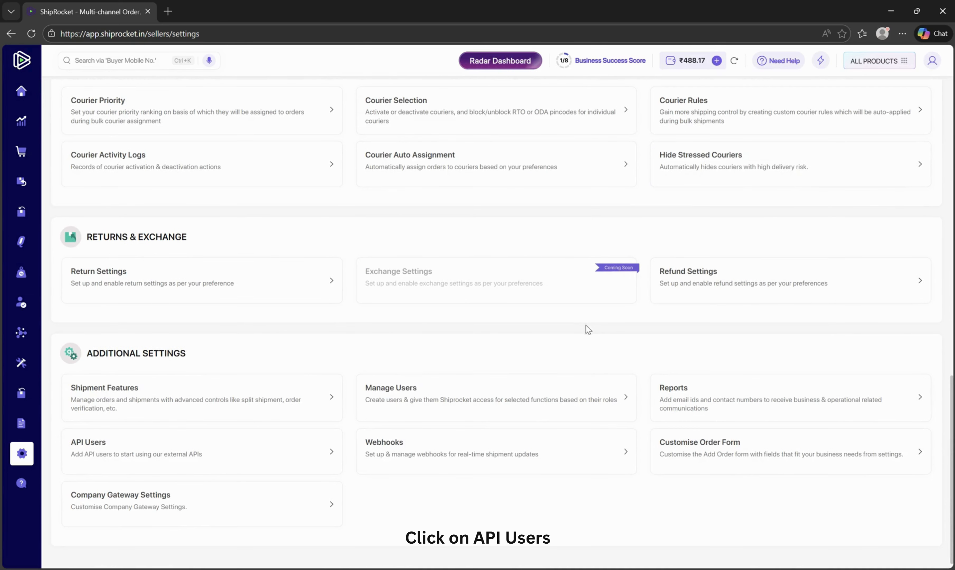
pyautogui.click(94, 447)
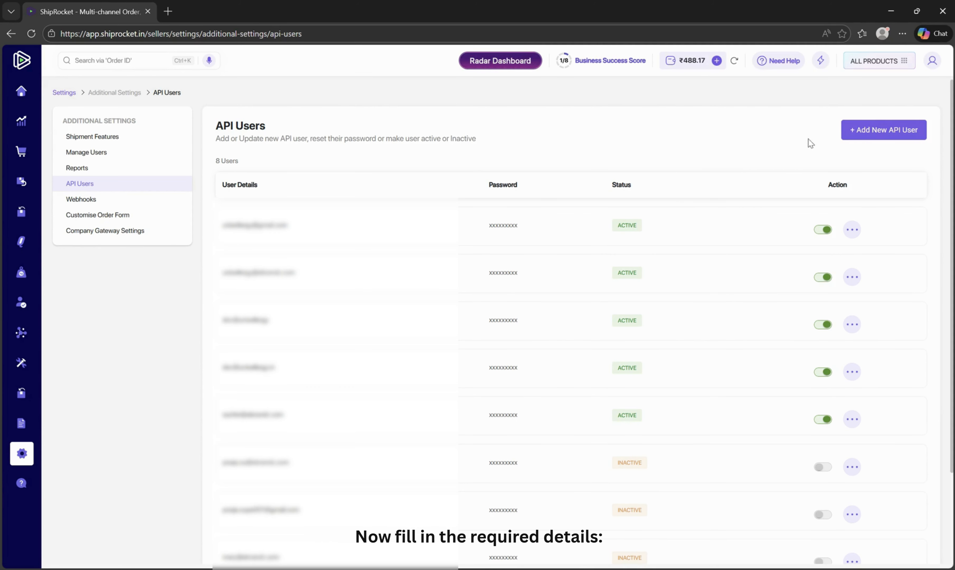
# Create a new API user with access to the Orders, Settings, Shipments, Listings and Courier modules.
pyautogui.click(875, 135)
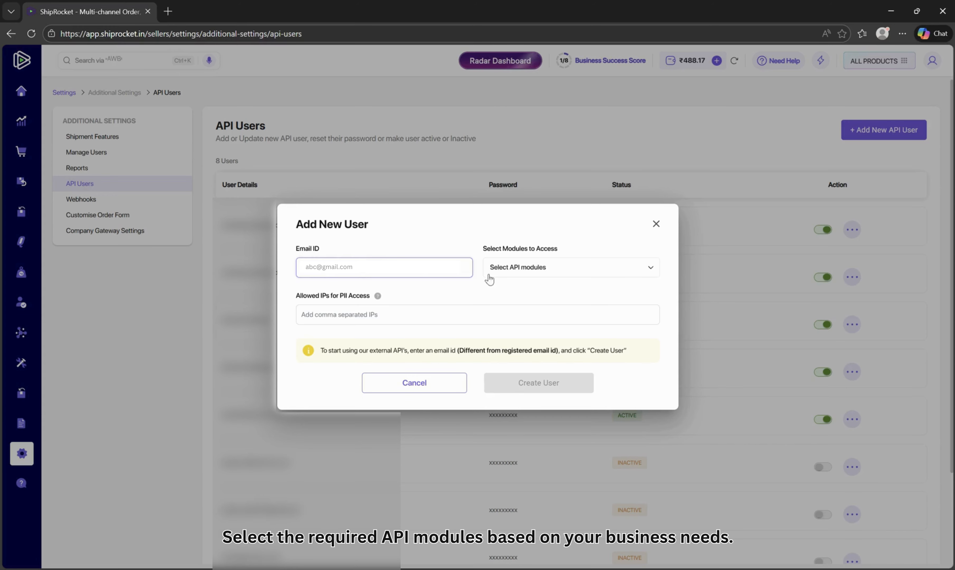
pyautogui.click(537, 281)
pyautogui.click(540, 294)
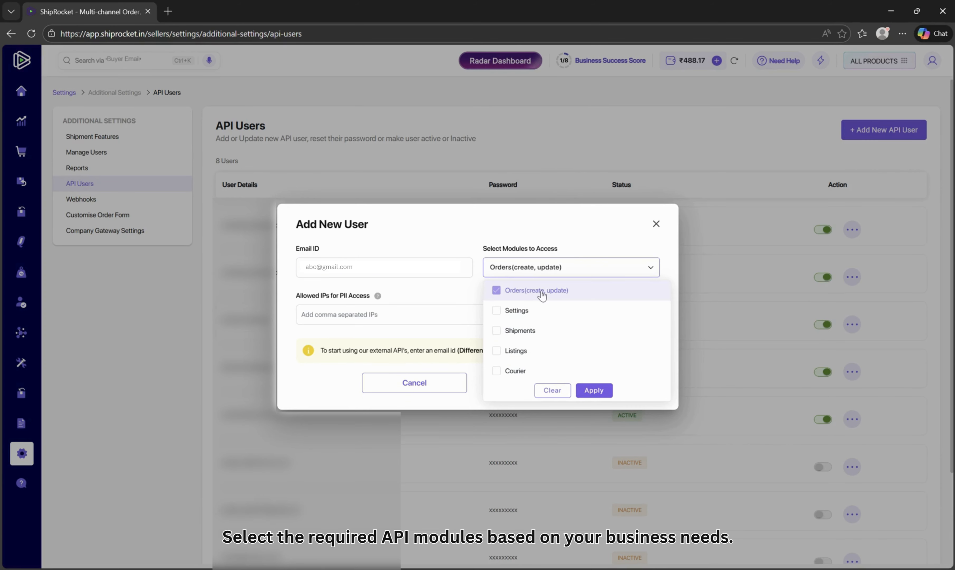
pyautogui.click(533, 311)
pyautogui.click(519, 330)
pyautogui.click(518, 350)
pyautogui.click(515, 370)
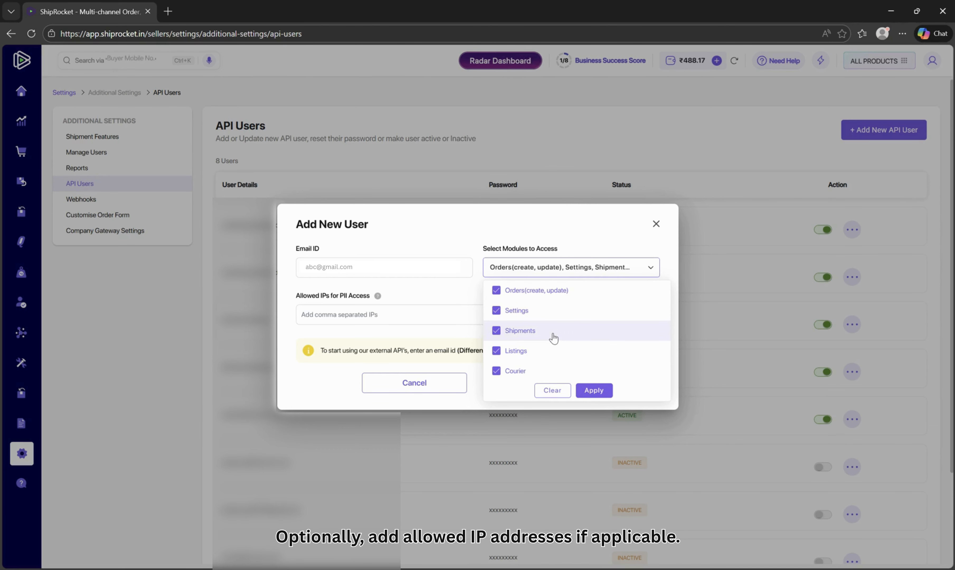
pyautogui.click(600, 391)
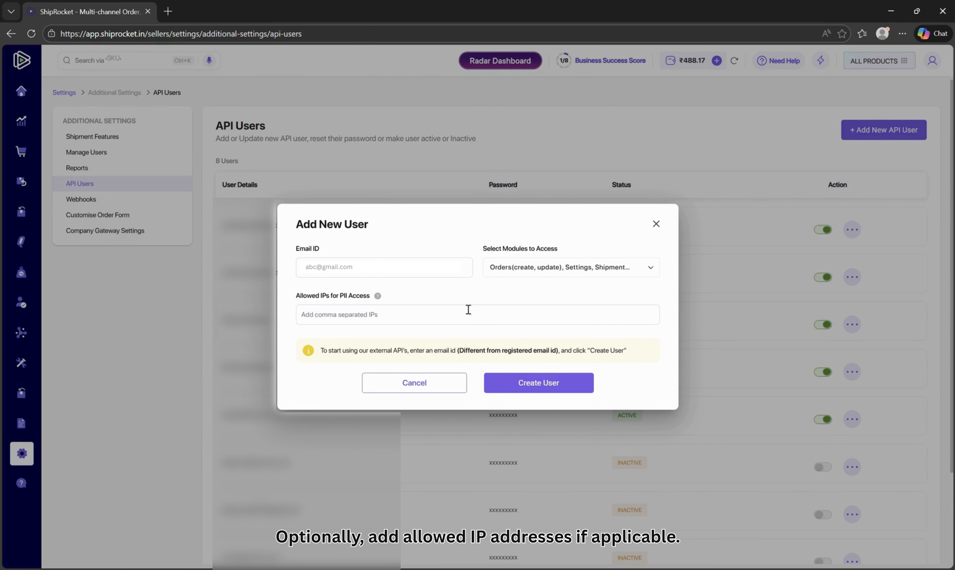
pyautogui.click(546, 385)
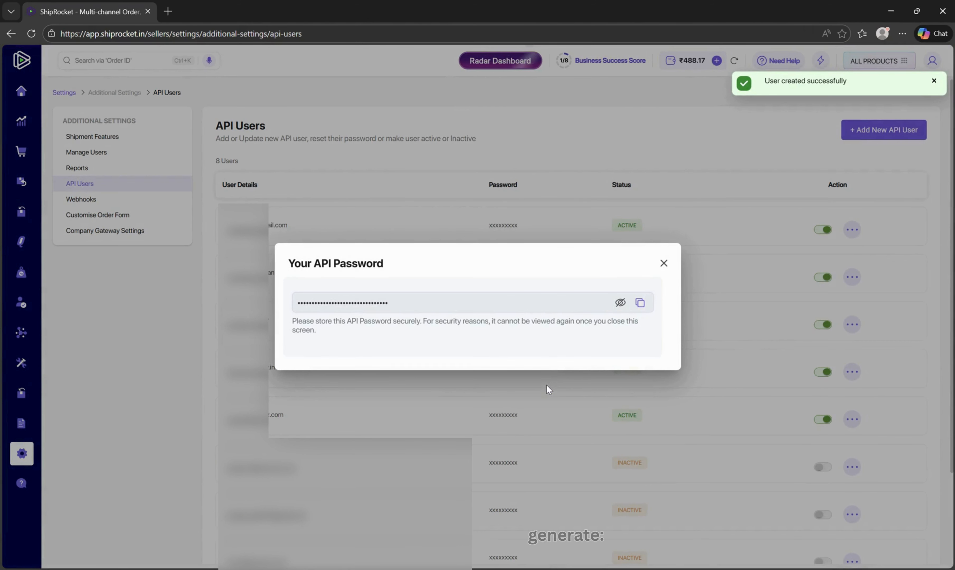
# Copy the generated API password and close its dialog.
pyautogui.click(640, 304)
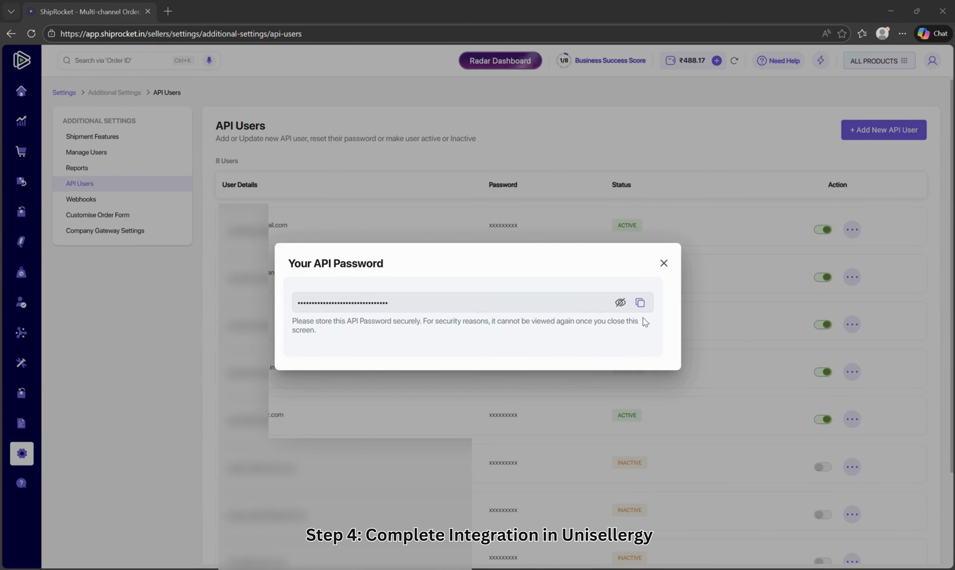
pyautogui.click(639, 302)
pyautogui.click(663, 264)
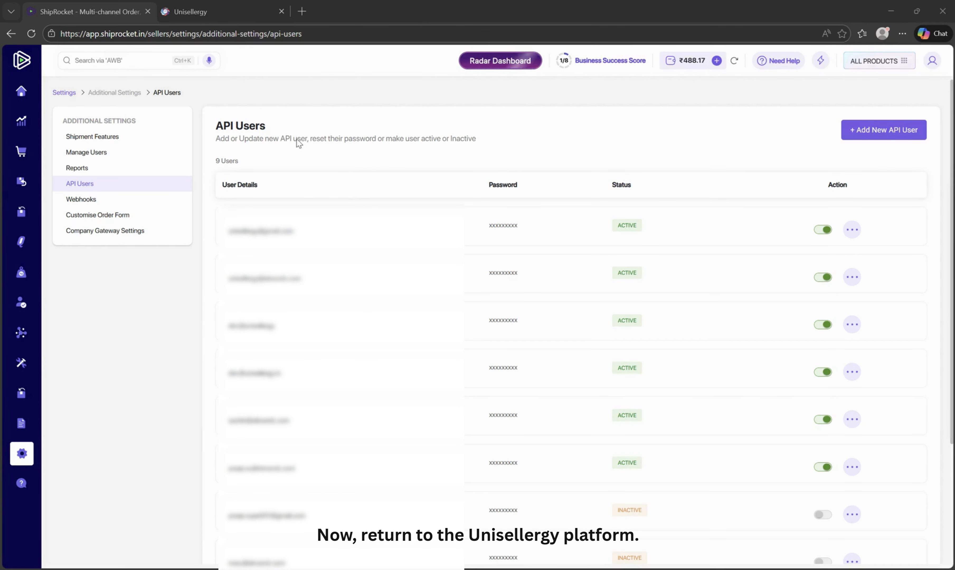
# Switch back to Unisellergy and advance the Shiprocket popup to the courier credentials form.
pyautogui.click(228, 20)
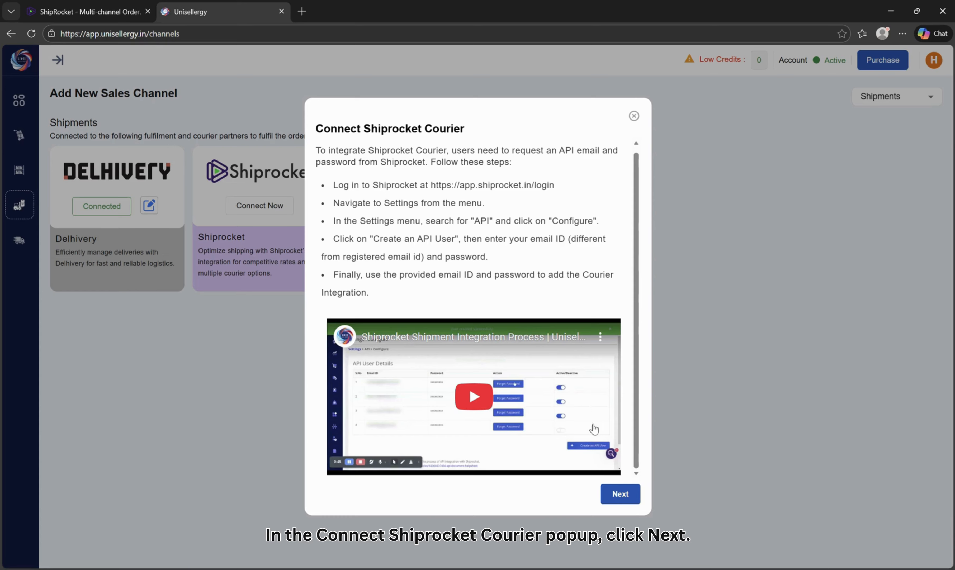
pyautogui.click(617, 493)
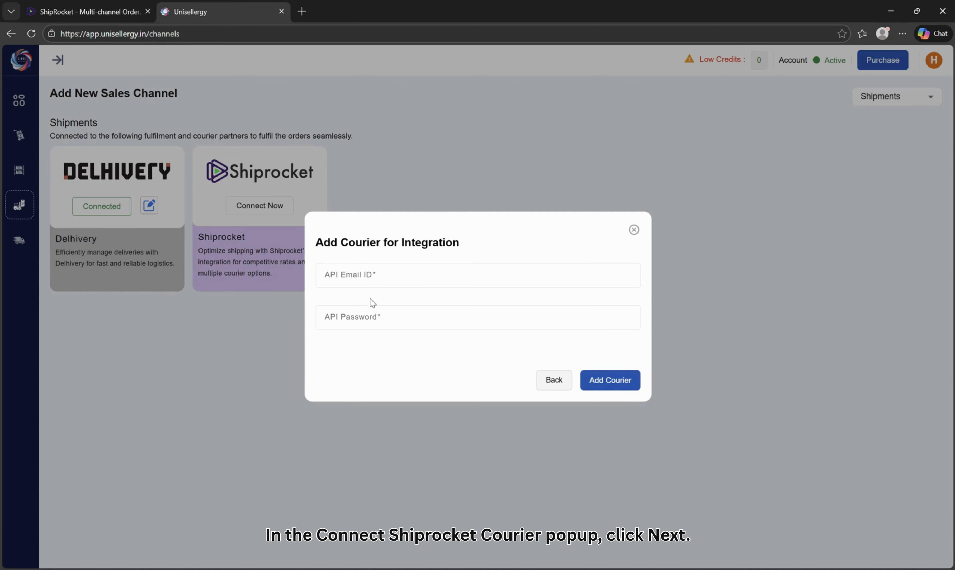
# Paste the API email ID and API password, then add Shiprocket as a courier.
pyautogui.click(364, 322)
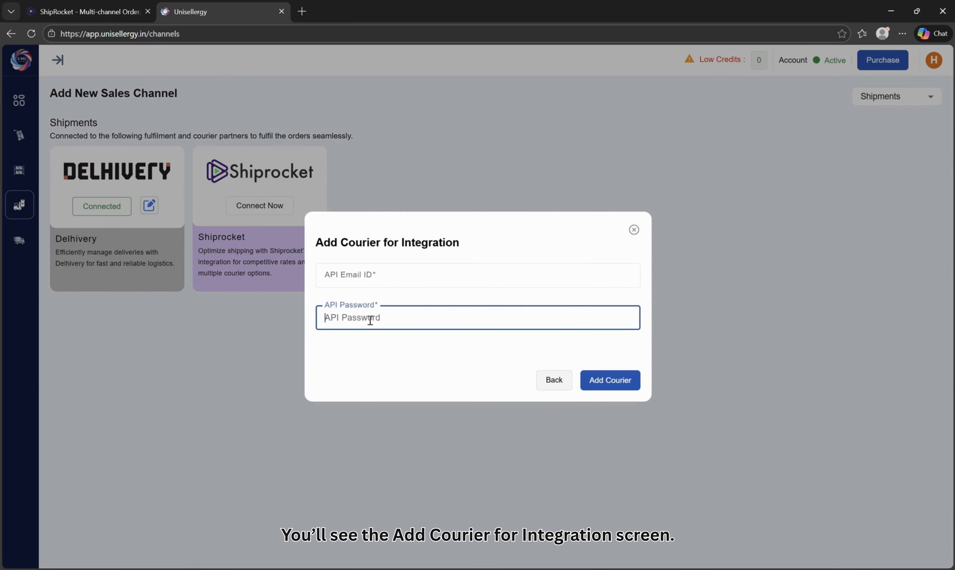
pyautogui.click(369, 274)
pyautogui.hotkey('ctrl', 'v')
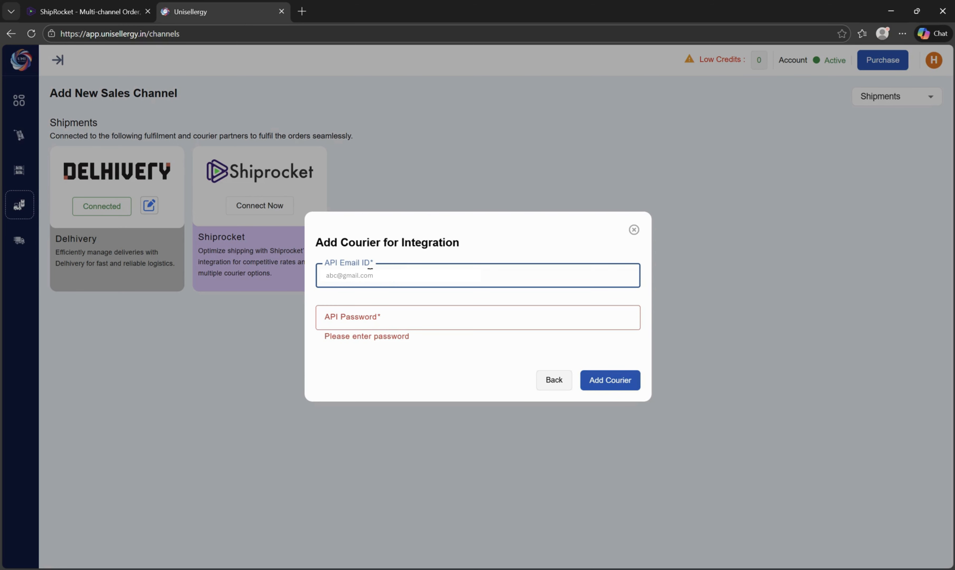
pyautogui.click(379, 324)
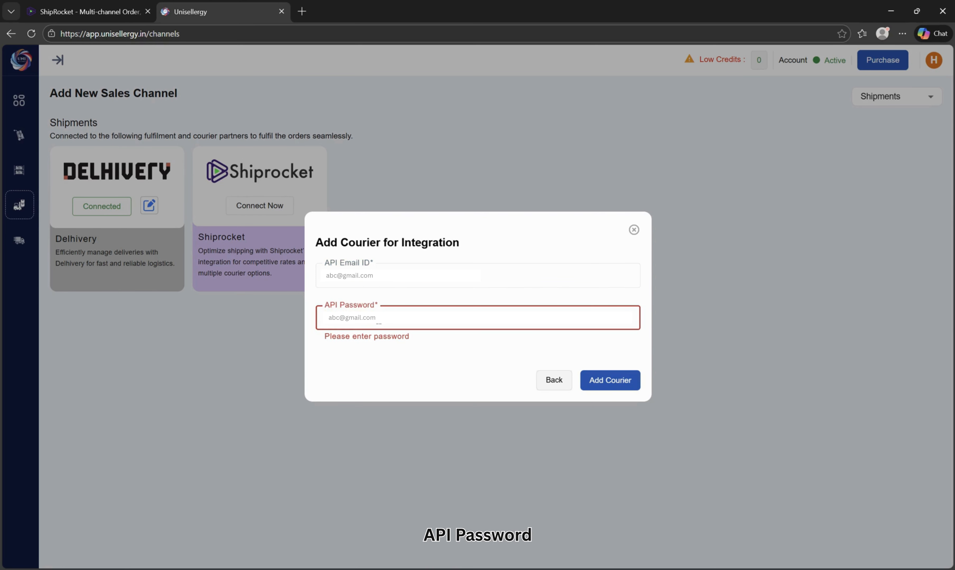
pyautogui.hotkey('ctrl', 'v')
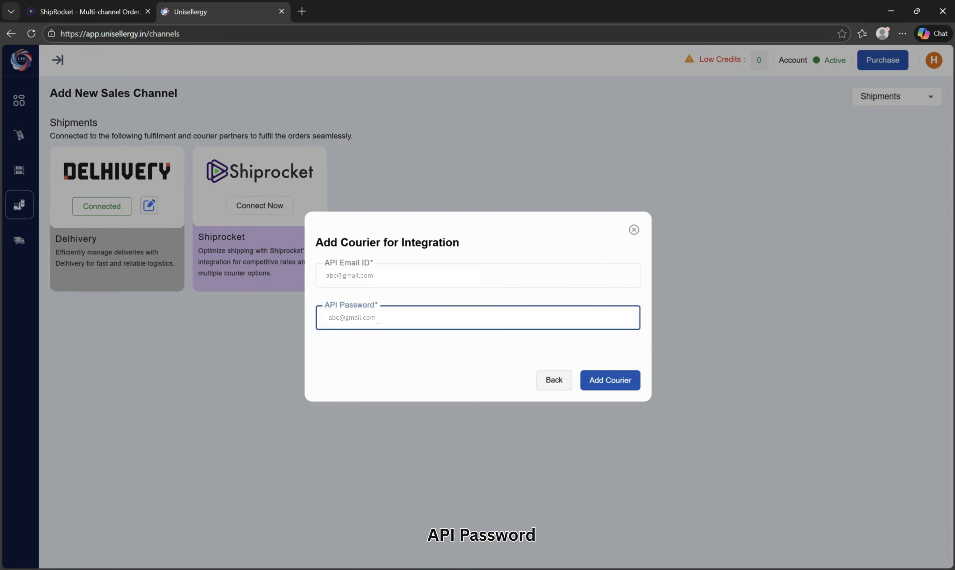
pyautogui.click(605, 387)
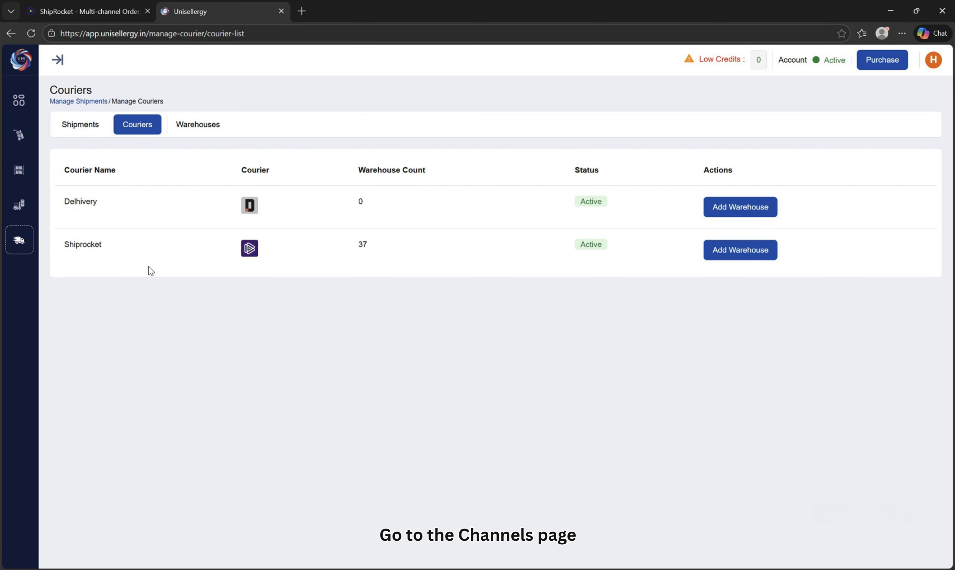
# Return to the Channels page and open the edit credentials popup for the connected Shiprocket integration.
pyautogui.click(19, 213)
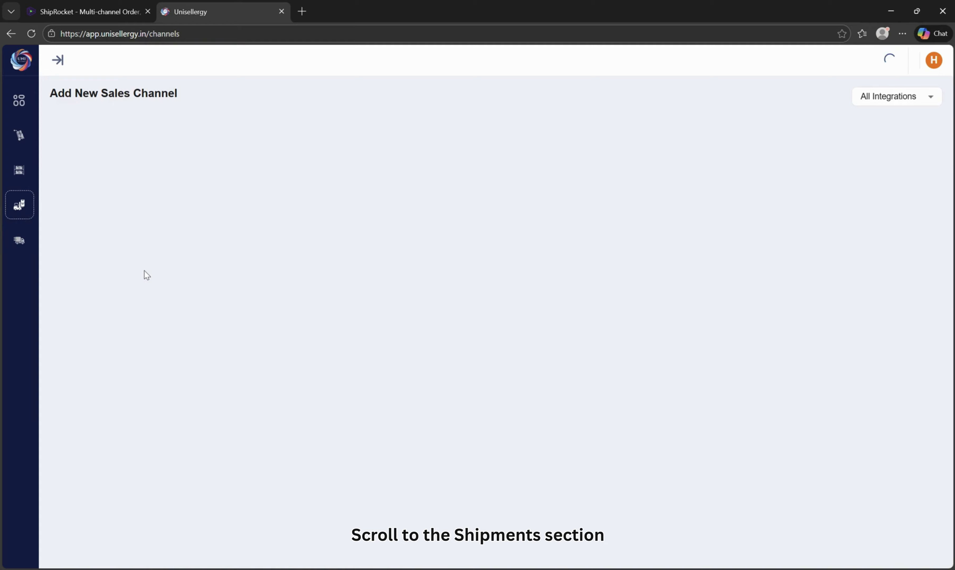
pyautogui.scroll(-3, 218, 311)
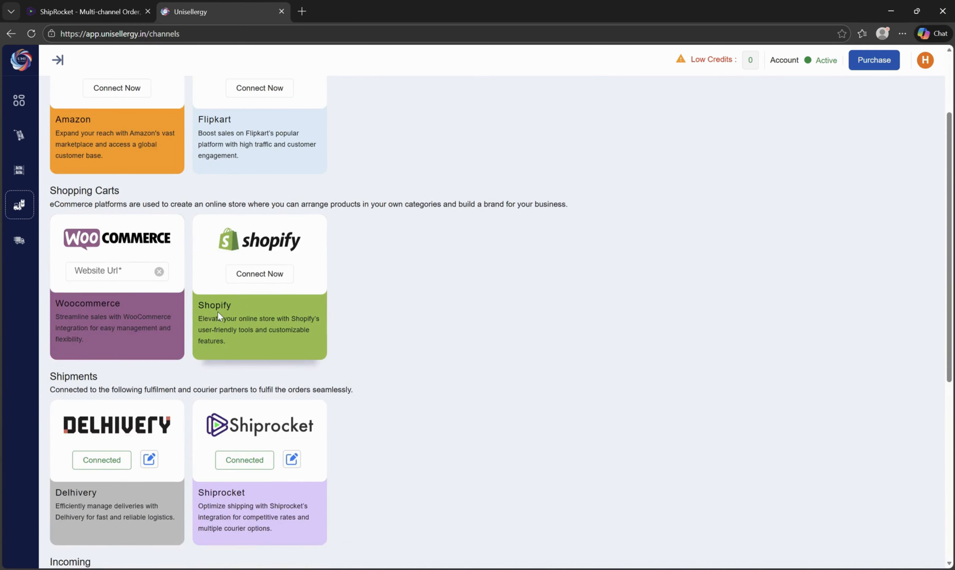
pyautogui.scroll(-3, 218, 316)
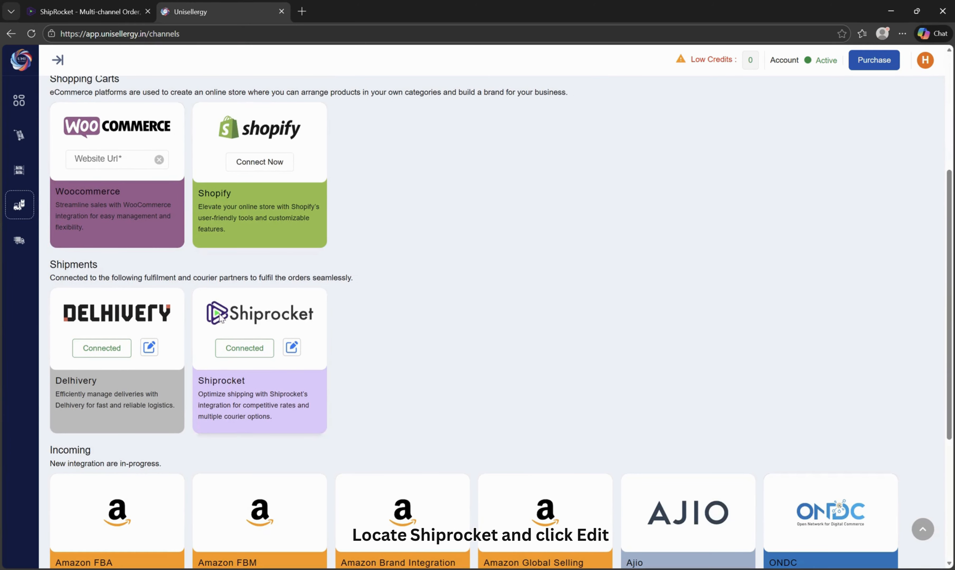
pyautogui.click(293, 352)
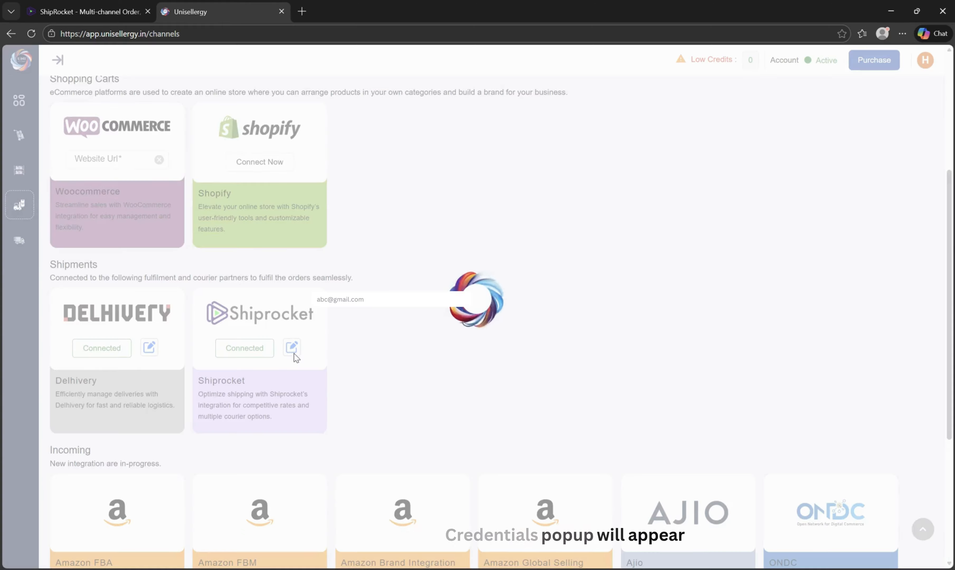